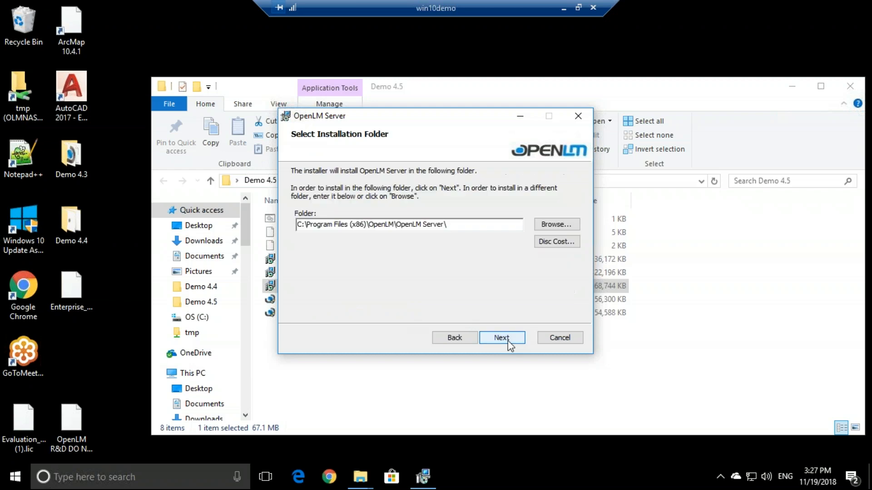
# Step: Install OpenLM Server to the default folder, approving the UAC and AllDBUpgrade prompts
pyautogui.click(507, 342)
pyautogui.click(506, 342)
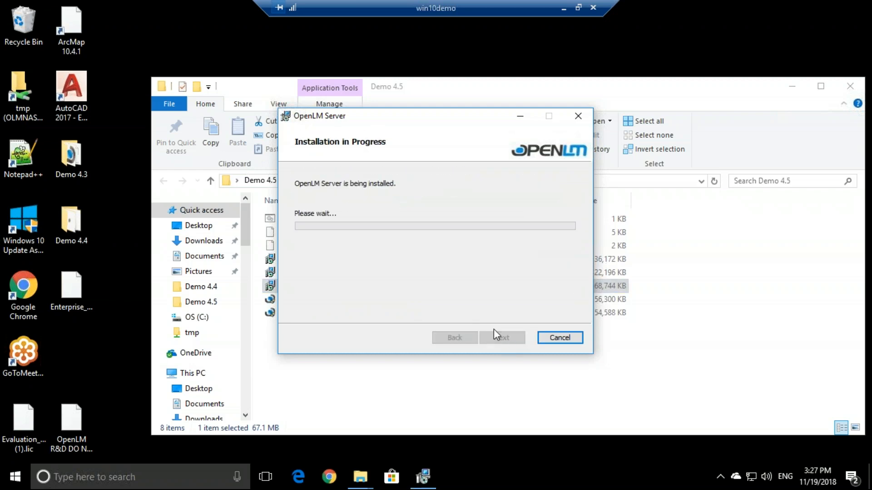
pyautogui.click(394, 324)
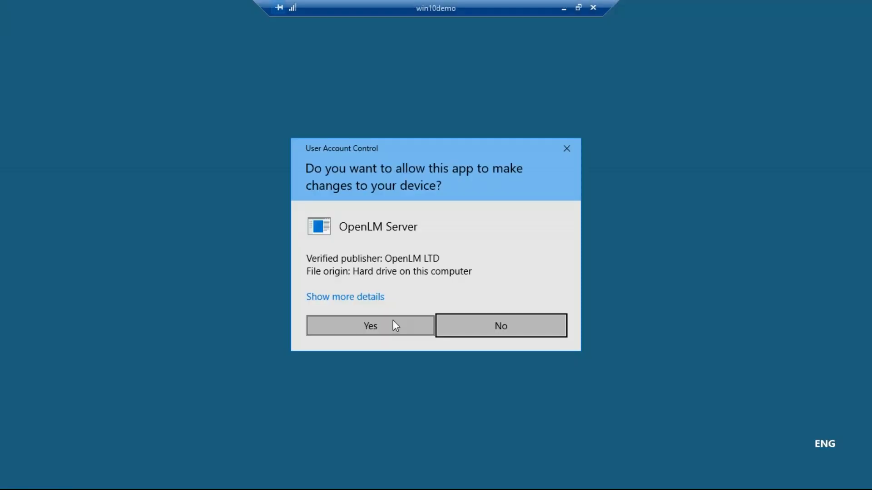
pyautogui.click(394, 325)
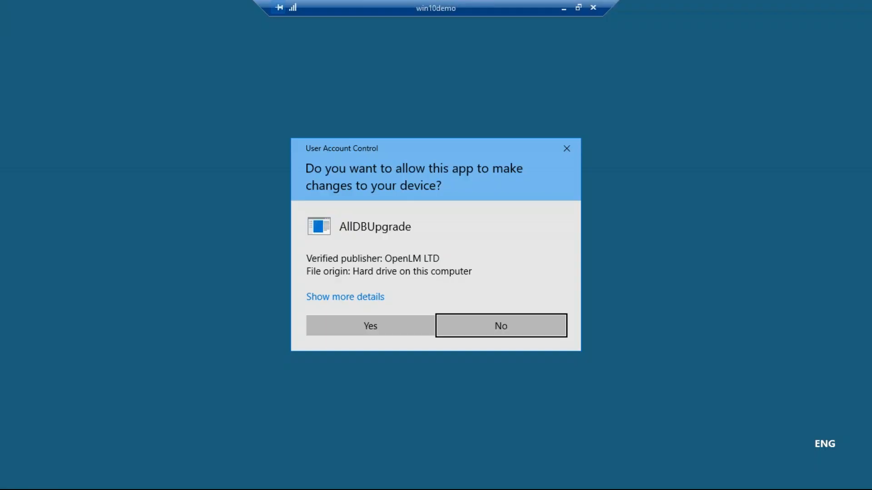
pyautogui.click(380, 323)
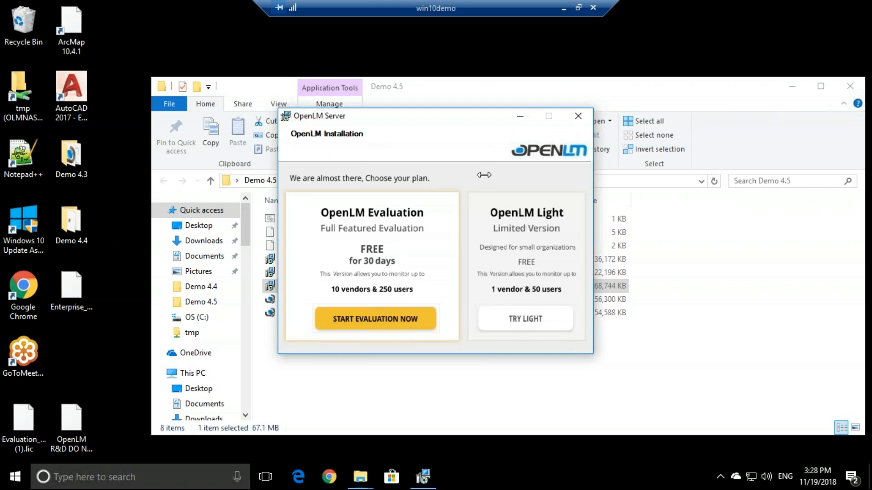
# Step: Choose OpenLM Light and submit the registration, prefixing the phone number with +
pyautogui.click(524, 321)
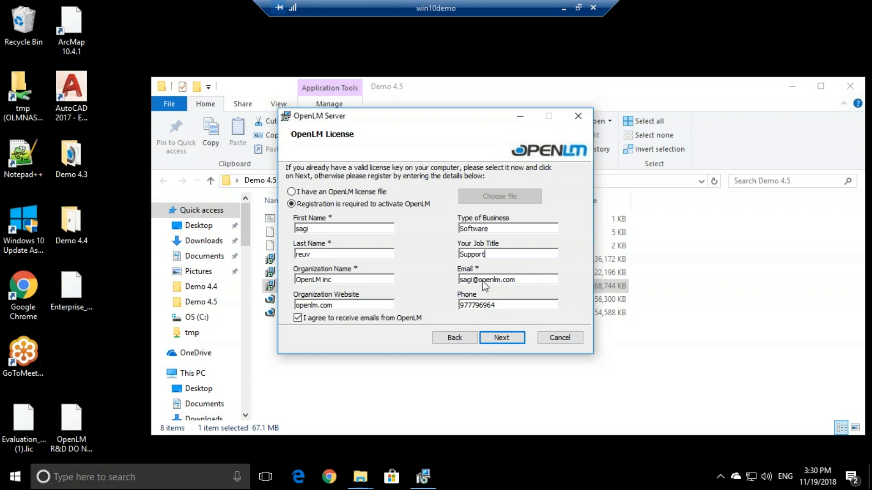
pyautogui.click(502, 337)
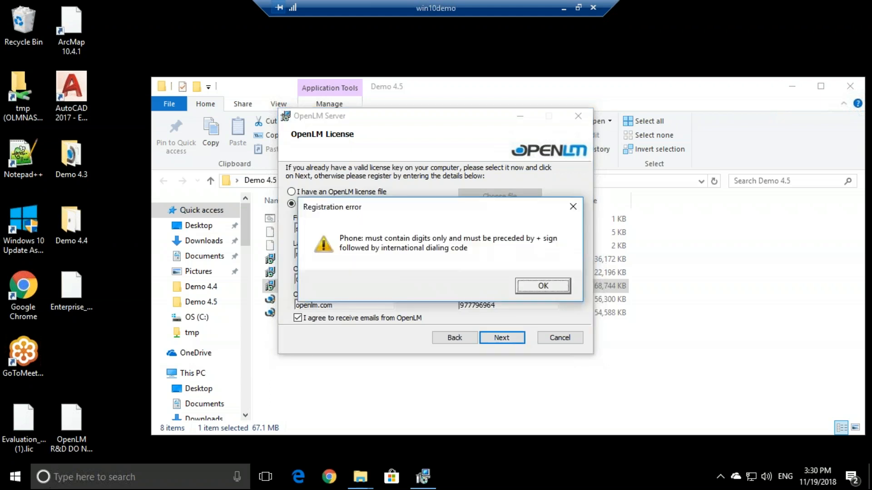
pyautogui.click(541, 286)
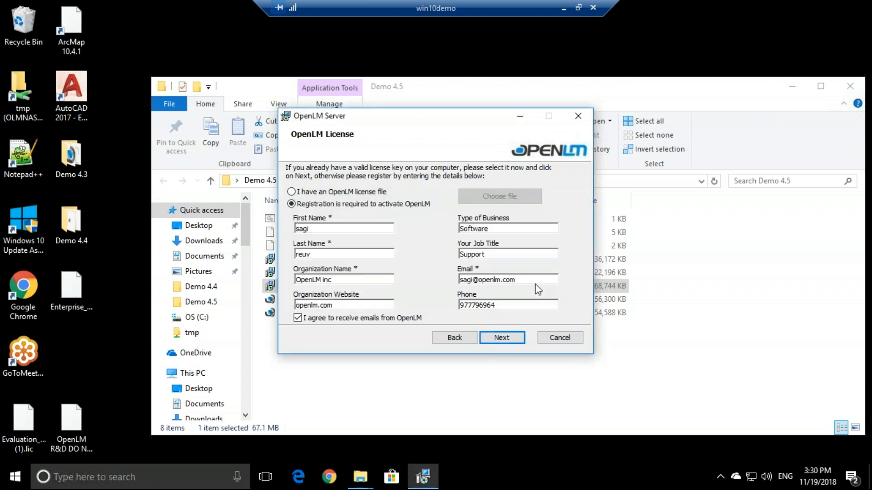
pyautogui.click(461, 305)
pyautogui.write('+')
pyautogui.click(505, 339)
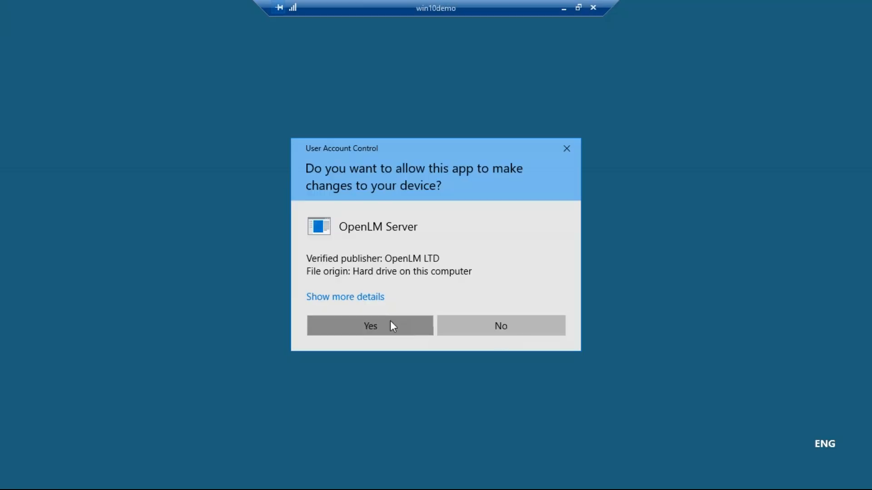
# Step: Approve the OpenLM Server UAC prompt, then choose Configure Now and approve the second prompt
pyautogui.click(390, 323)
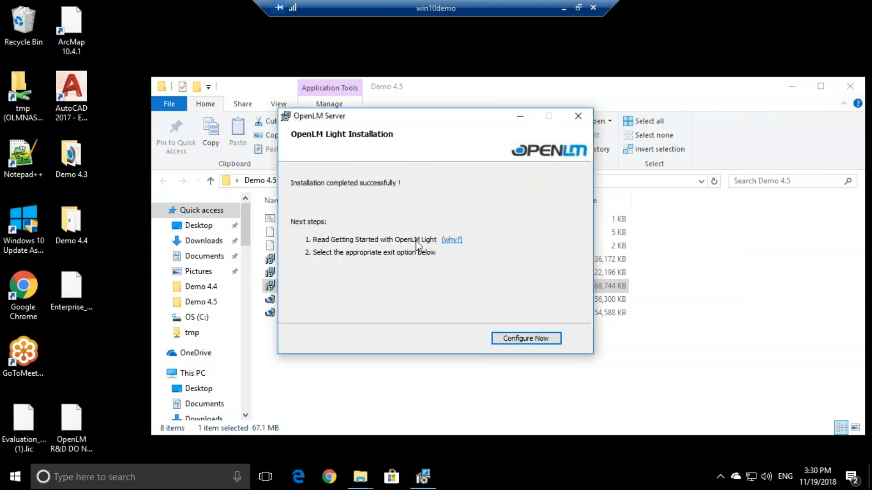
pyautogui.click(552, 343)
pyautogui.click(372, 325)
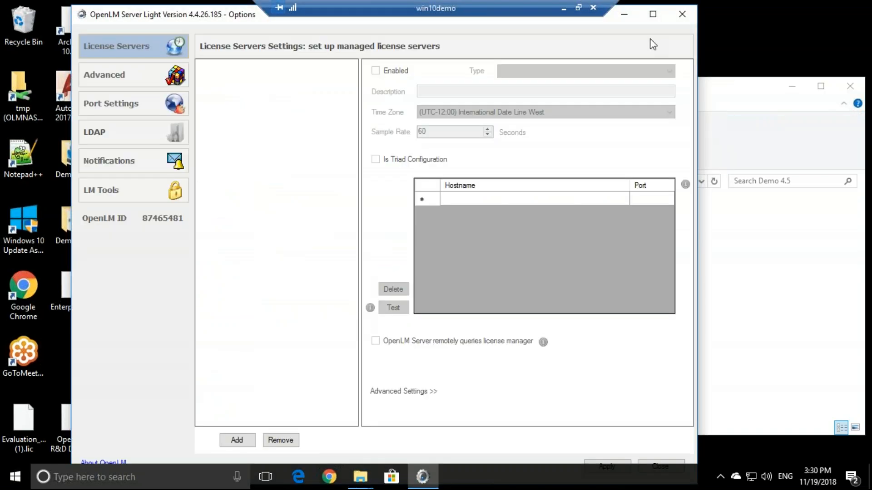
# Step: Maximize the options window and add a FLEXlm server described 'Autodesk' with hostname win8prod
pyautogui.click(652, 15)
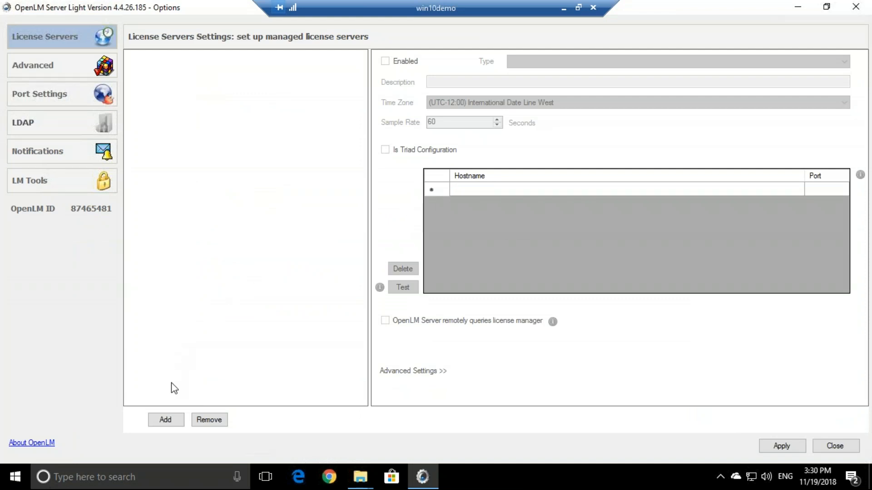
pyautogui.click(165, 420)
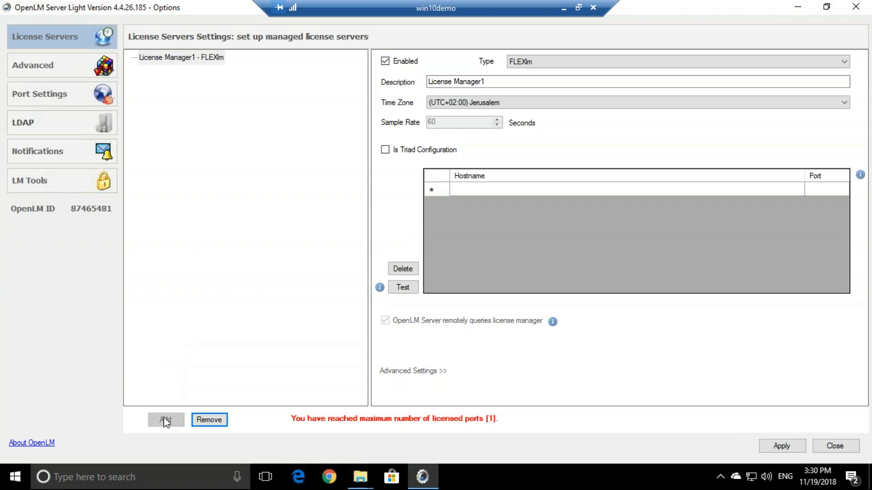
pyautogui.click(542, 62)
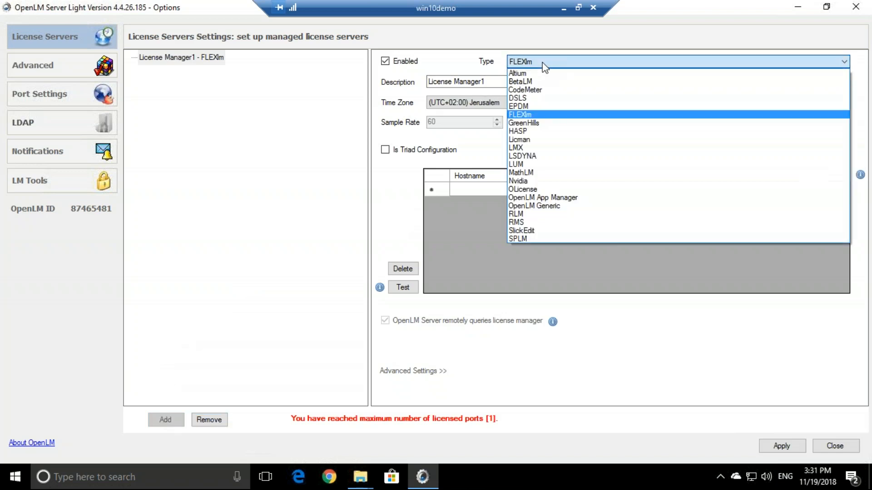
pyautogui.click(533, 117)
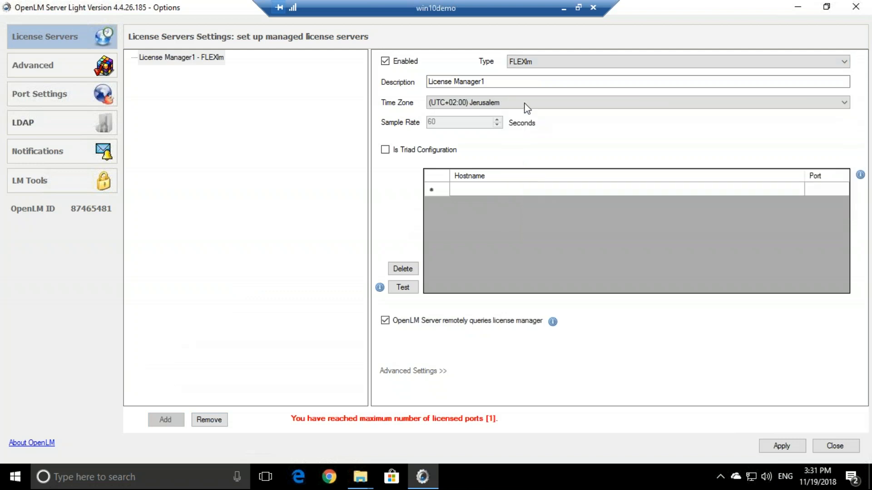
pyautogui.press('Tab')
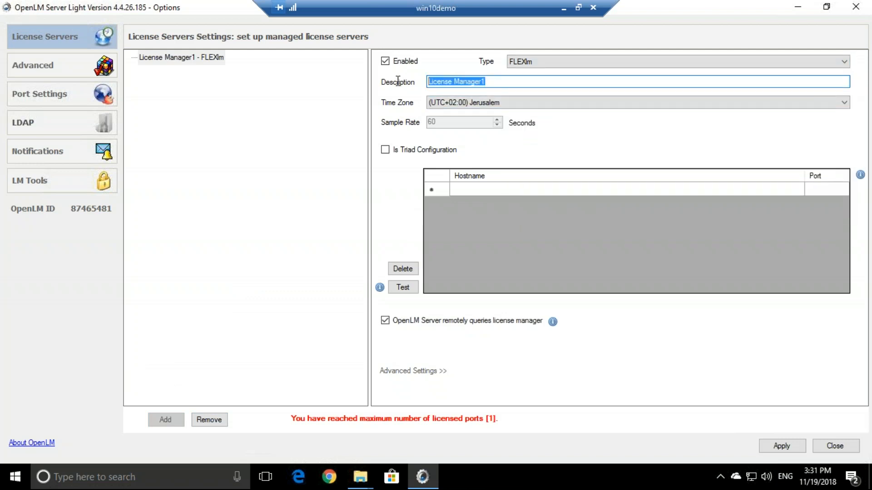
pyautogui.write('Autodesk')
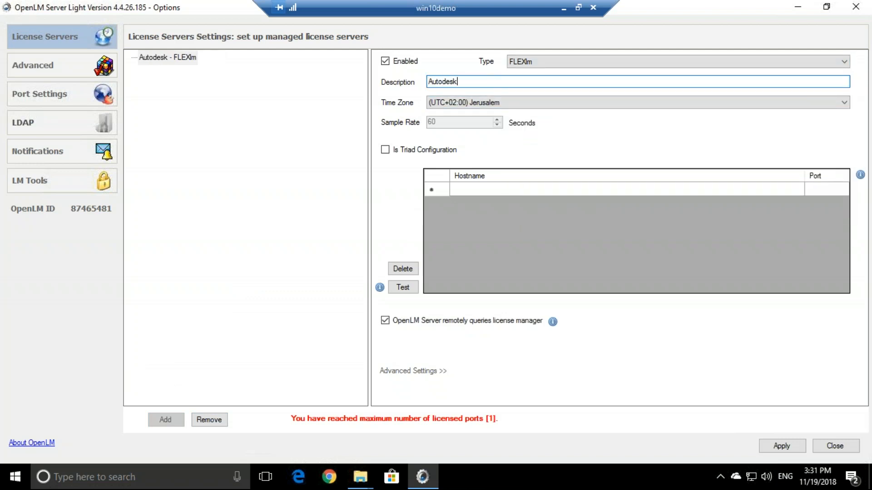
pyautogui.click(475, 190)
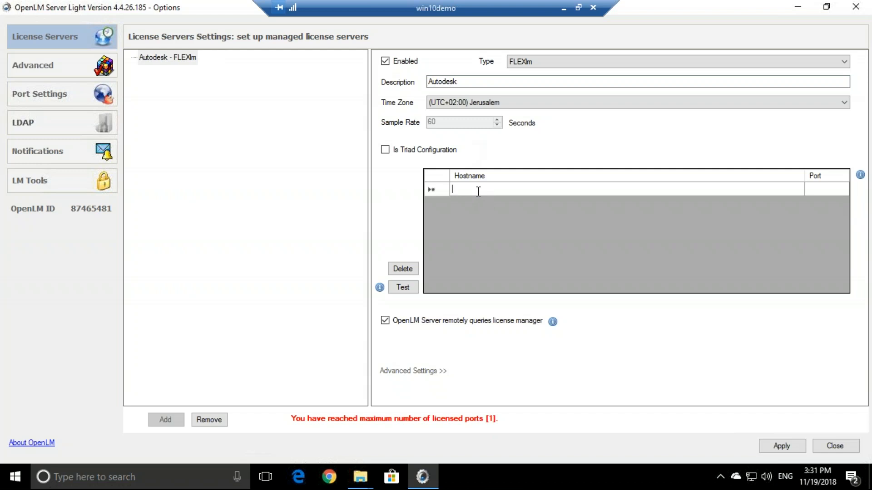
pyautogui.write('win')
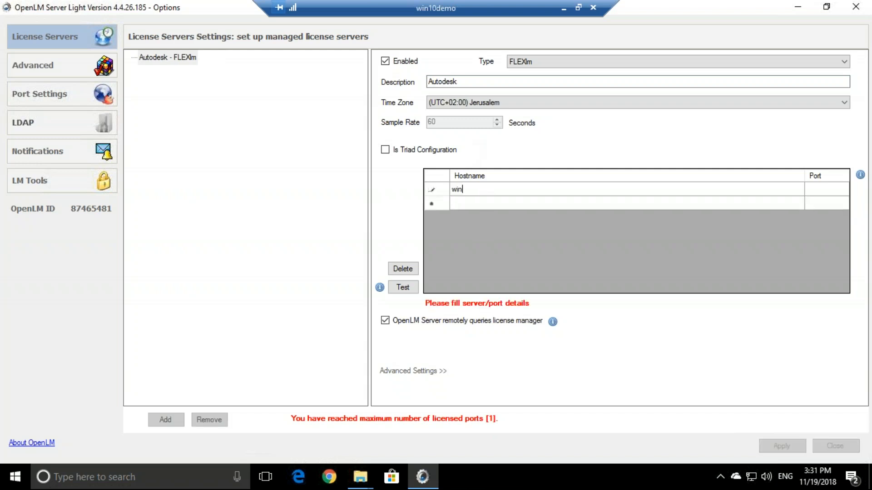
pyautogui.write('8prod')
# Step: Change the hostname to win8olmprod with port 600, apply, and restart the OpenLM Server service
pyautogui.click(467, 189)
pyautogui.write('olm')
pyautogui.click(829, 194)
pyautogui.write('600')
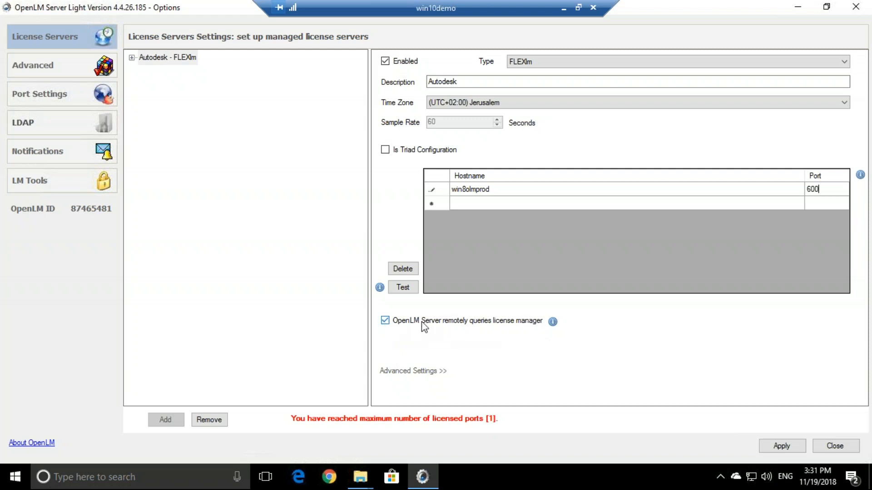
pyautogui.click(782, 446)
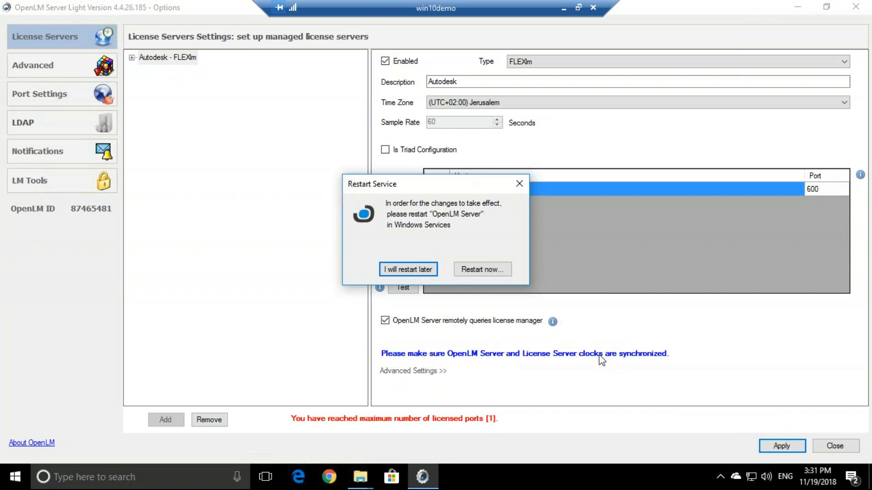
pyautogui.click(496, 273)
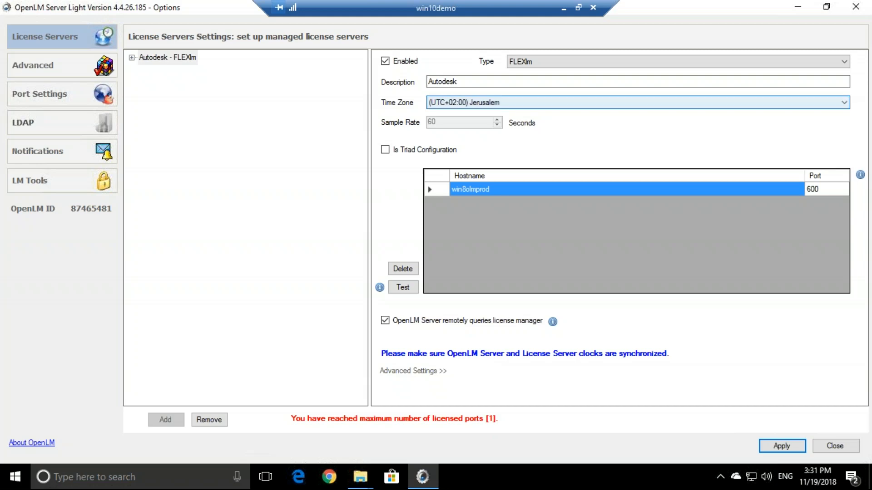
# Step: Start Remote Desktop Connection and connect to the saved computer win8olmprod
pyautogui.doubleClick(506, 10)
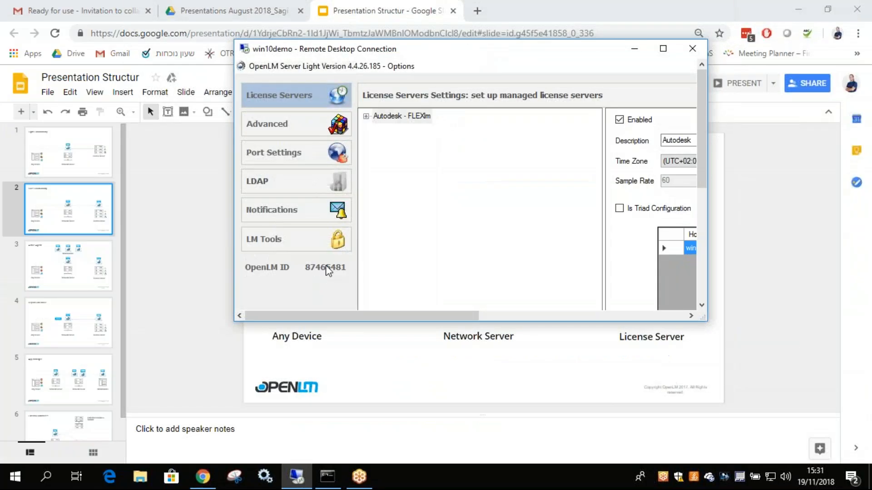
pyautogui.click(46, 477)
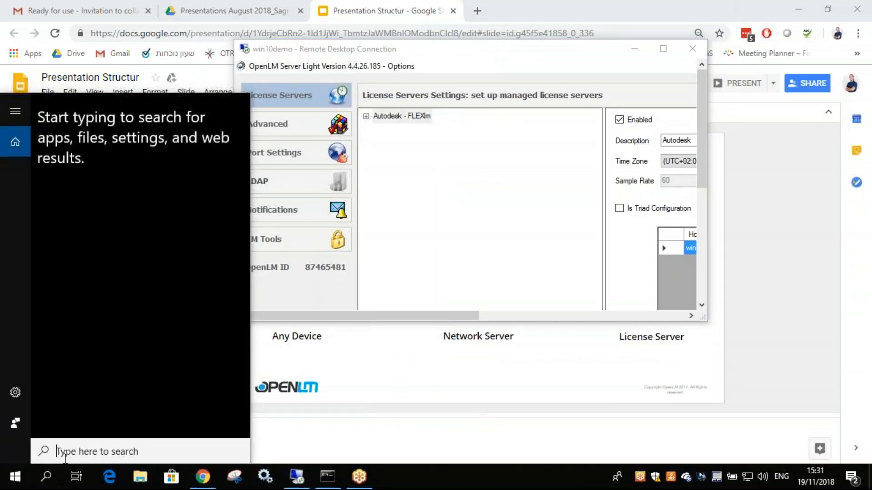
pyautogui.write('remote')
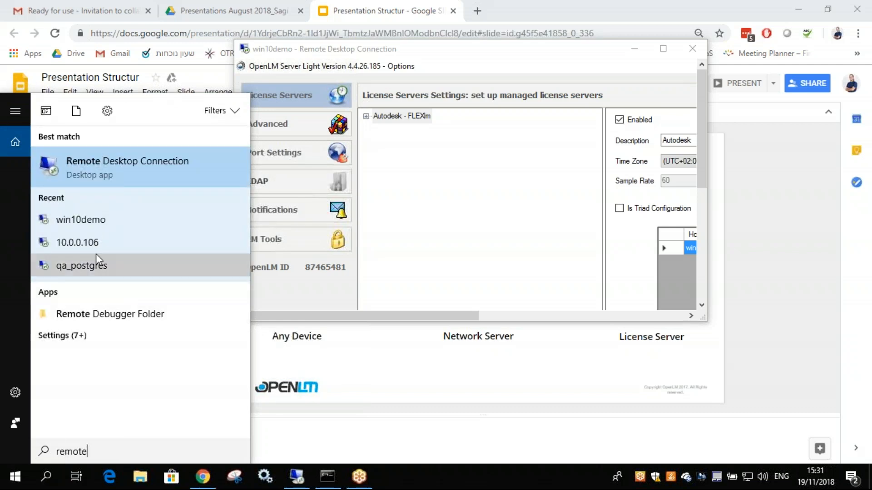
pyautogui.click(141, 174)
pyautogui.click(503, 157)
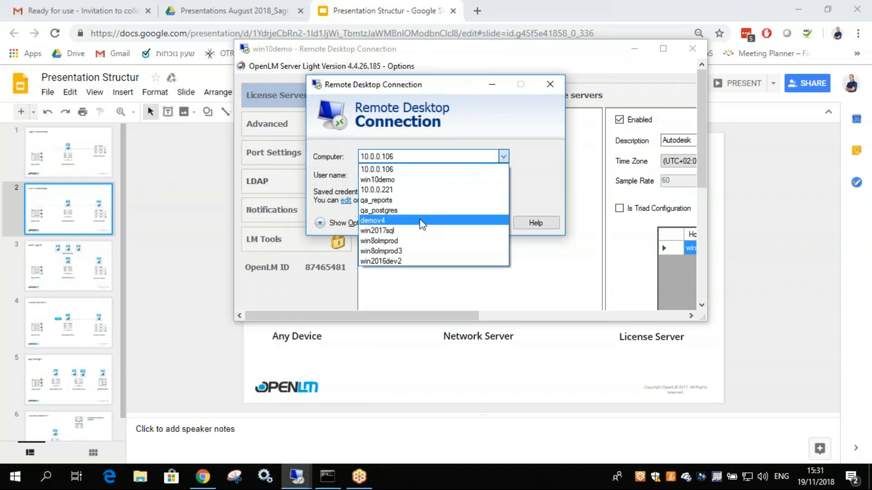
pyautogui.click(410, 242)
pyautogui.click(475, 225)
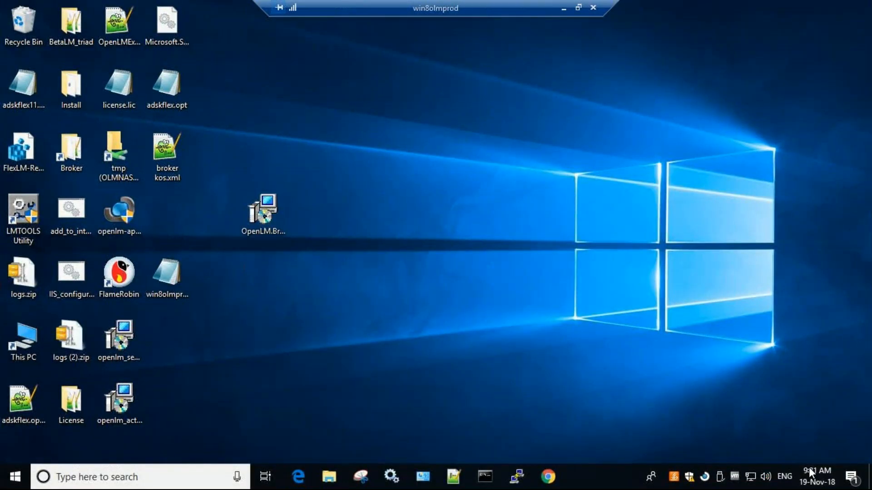
# Step: Check win8olmprod's date and time settings for its time zone, then minimize the session
pyautogui.rightClick(808, 467)
pyautogui.click(722, 166)
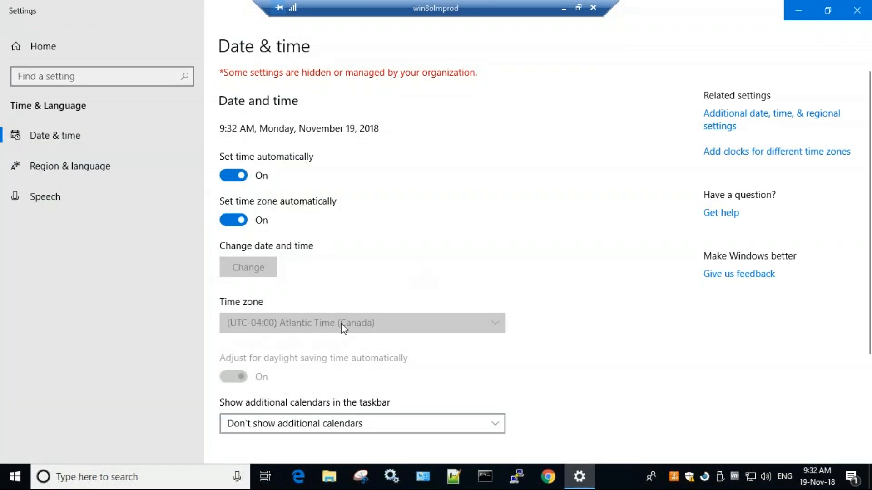
pyautogui.click(563, 9)
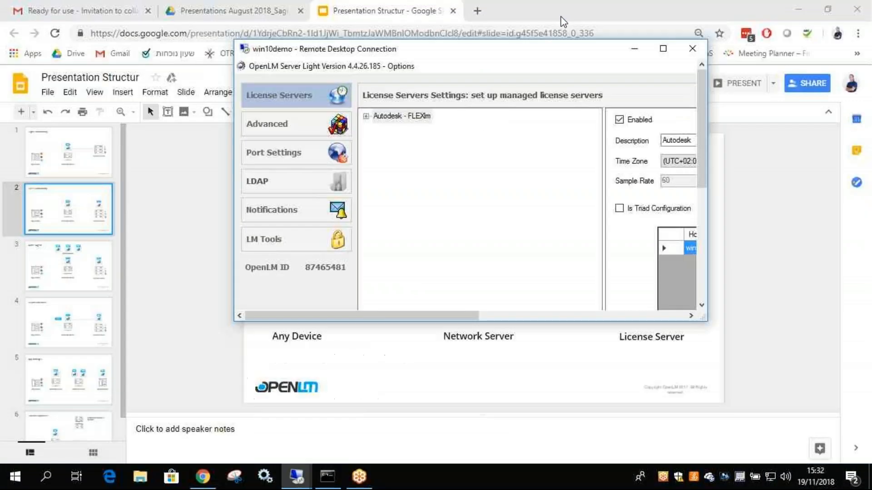
# Step: In the win10demo session, set the Autodesk time zone to (UTC-04:00) Atlantic Time (Canada) and apply
pyautogui.click(296, 476)
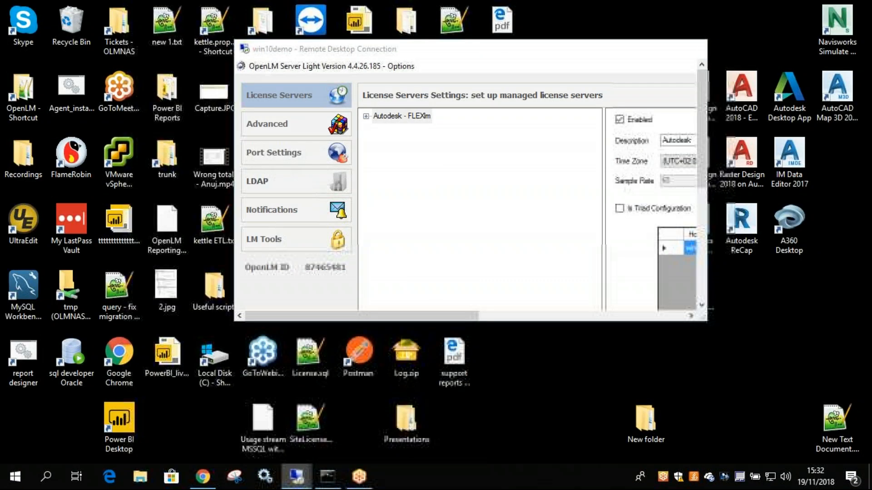
pyautogui.click(246, 427)
pyautogui.click(663, 48)
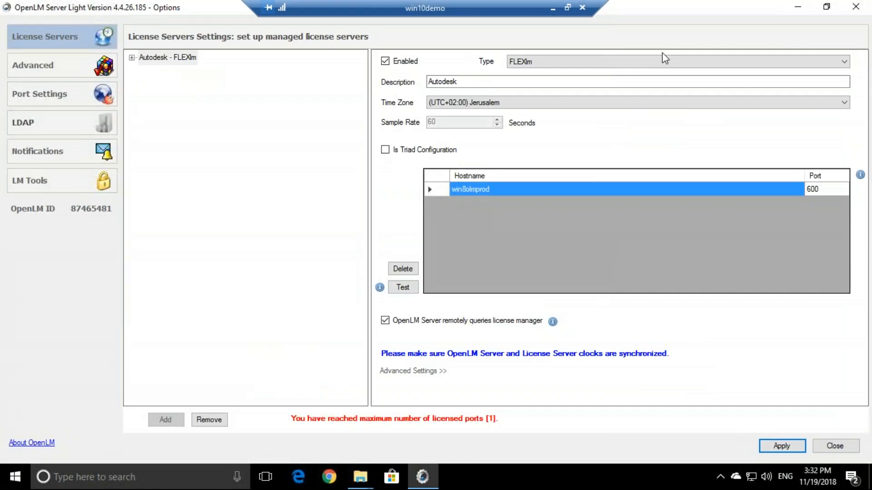
pyautogui.click(497, 101)
pyautogui.scroll(15, 504, 136)
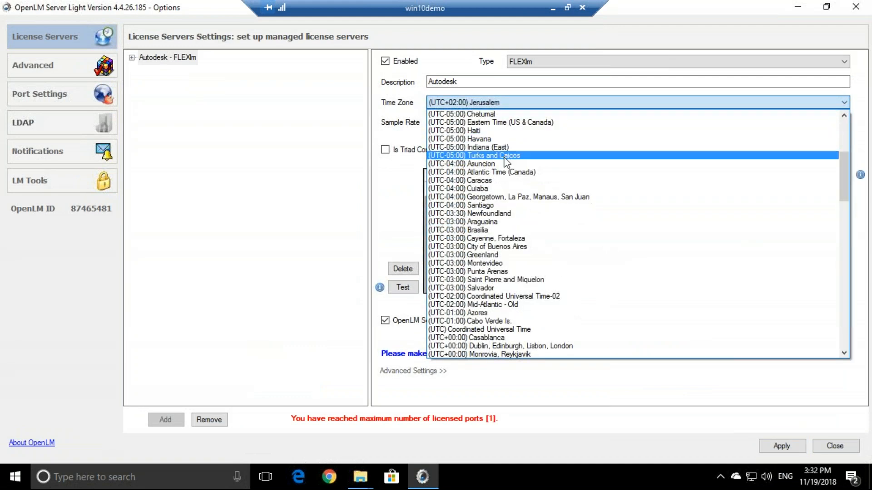
pyautogui.click(474, 172)
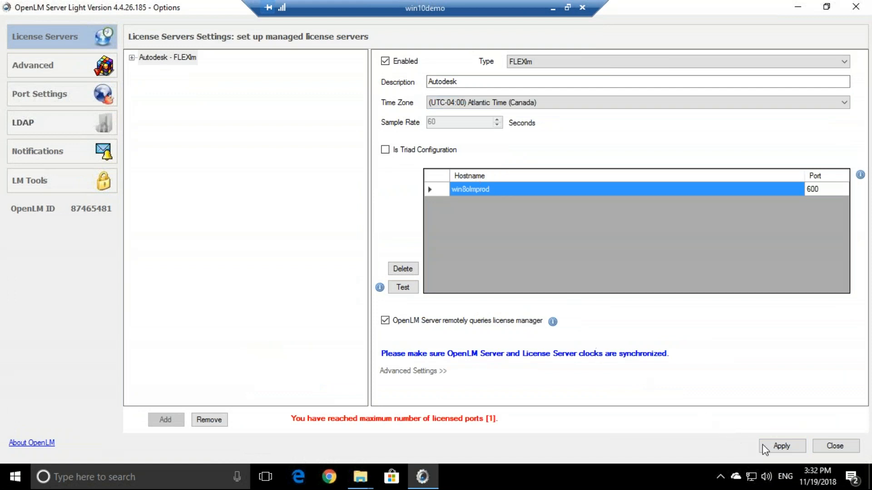
pyautogui.click(774, 448)
pyautogui.press('Return')
# Step: Launch OpenLM User Interface from the OpenLM group in the Start menu's app list
pyautogui.click(114, 477)
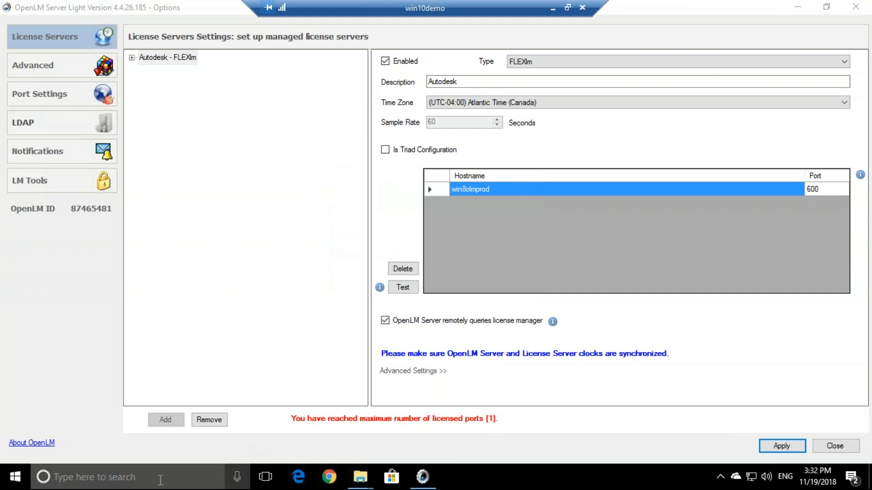
pyautogui.write('in')
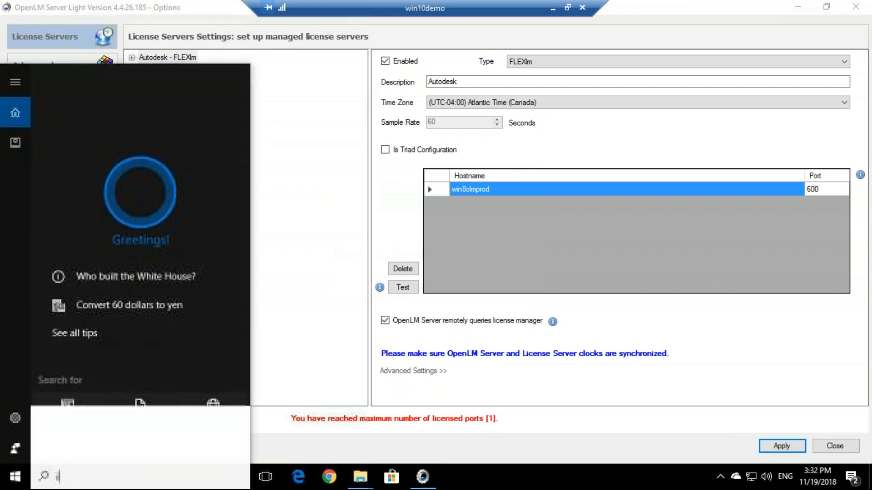
pyautogui.write('terface')
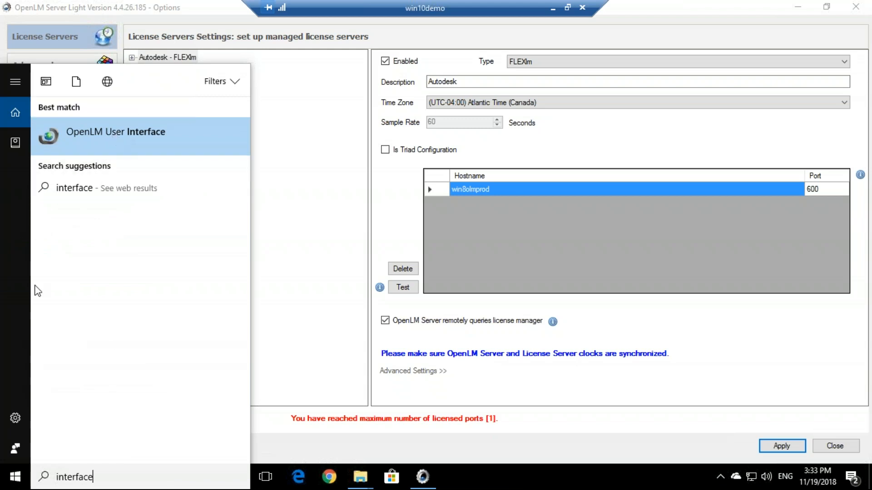
pyautogui.click(16, 480)
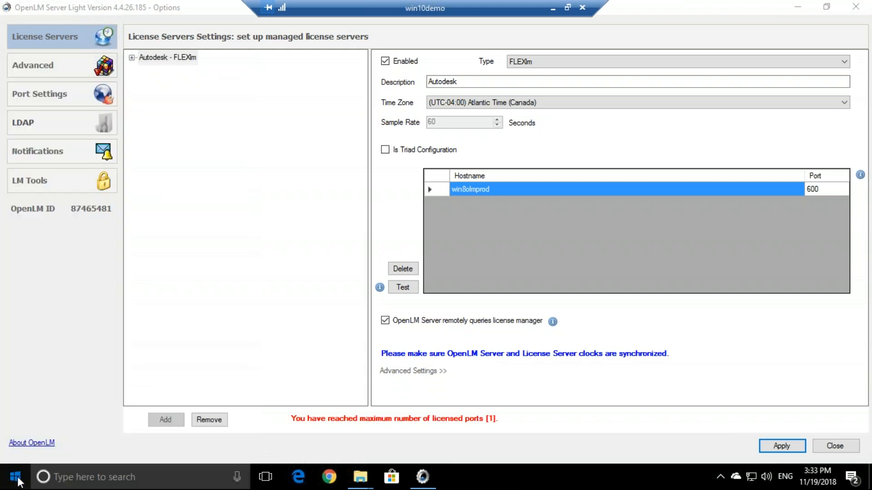
pyautogui.click(17, 480)
pyautogui.scroll(-5, 92, 386)
pyautogui.scroll(-10, 92, 376)
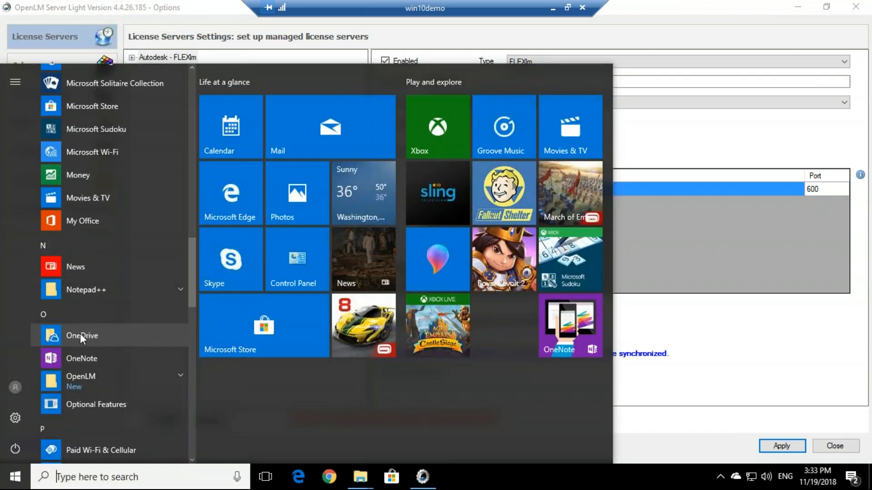
pyautogui.click(116, 383)
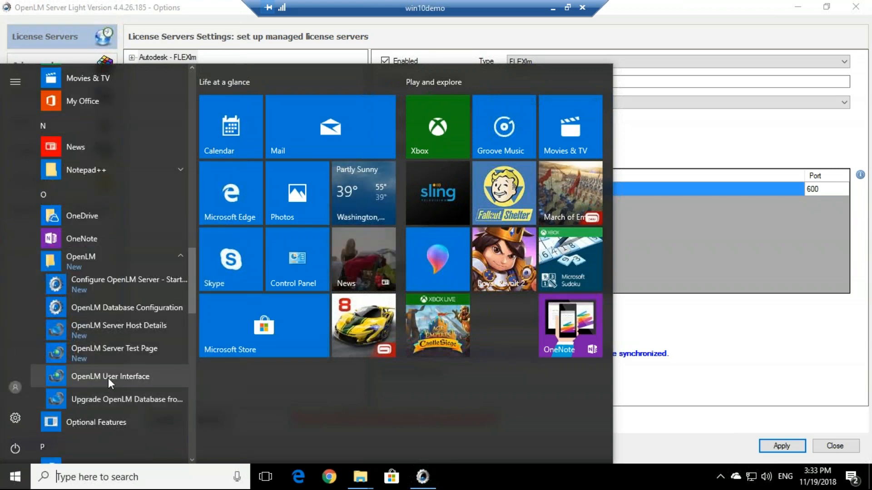
pyautogui.click(158, 377)
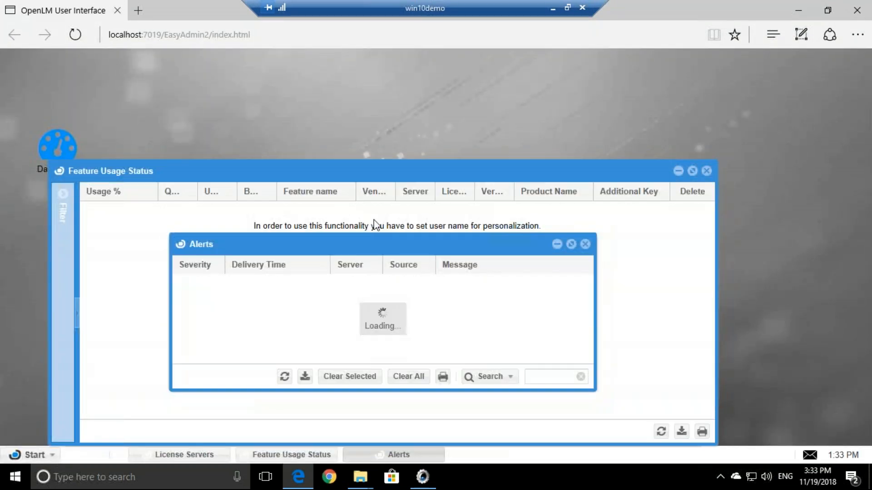
# Step: Close Alerts and Feature Usage Status, and reload the page with win10demo replacing localhost
pyautogui.click(585, 244)
pyautogui.click(706, 171)
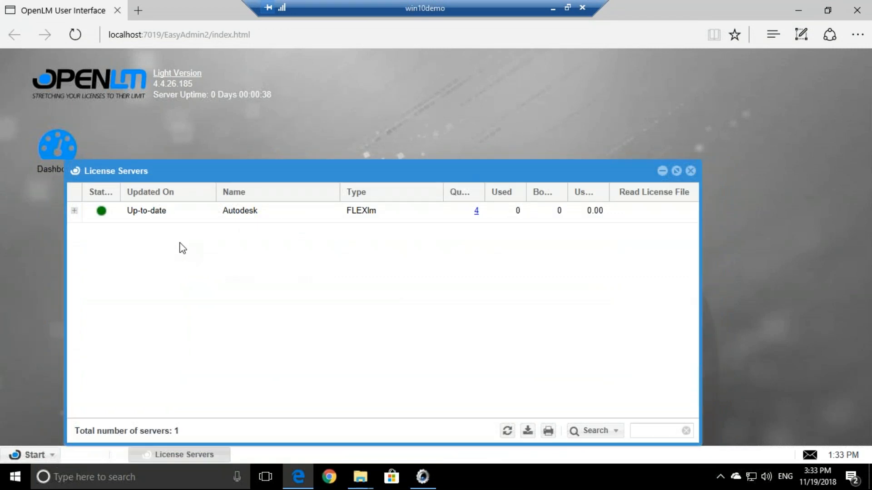
pyautogui.click(164, 34)
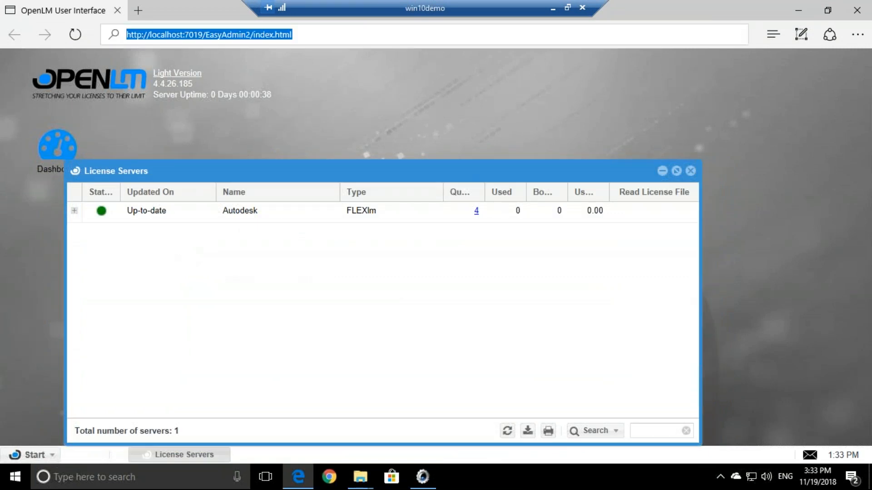
pyautogui.click(213, 34)
pyautogui.moveTo(151, 34); pyautogui.dragTo(184, 37)
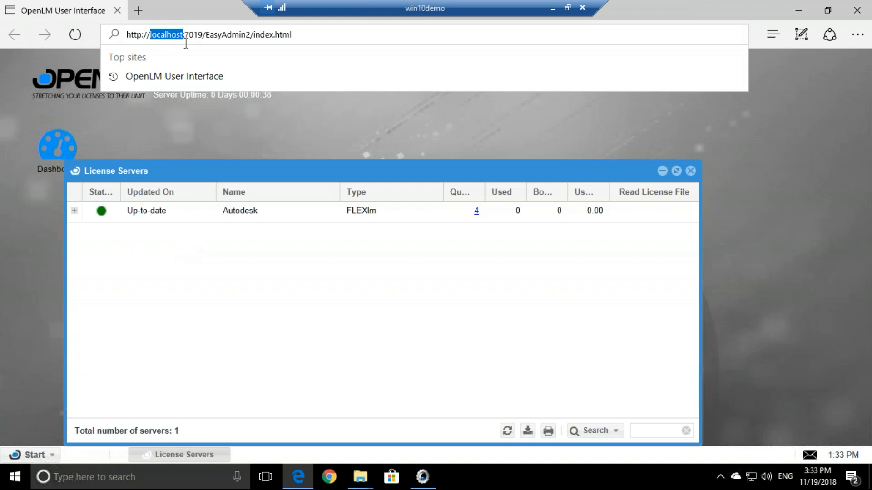
pyautogui.write('win10demo')
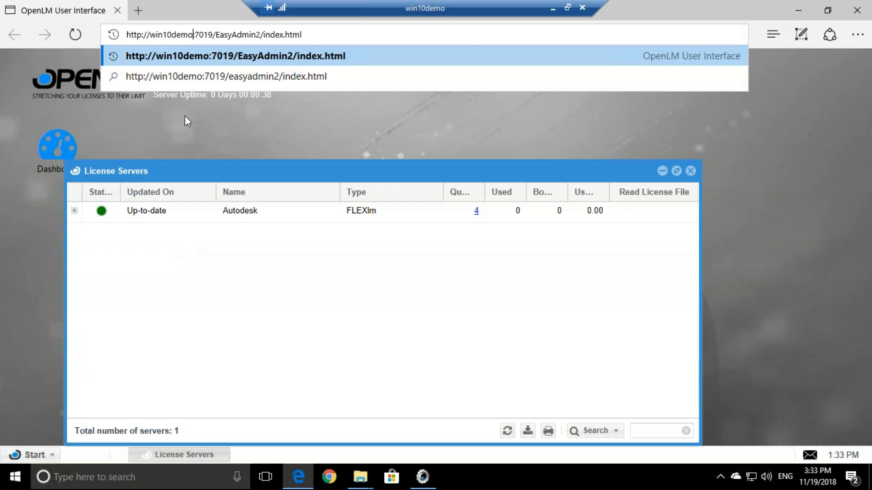
pyautogui.press('Return')
# Step: Reposition the License Servers window and expand the Autodesk row to confirm it is Up-to-date
pyautogui.click(143, 39)
pyautogui.moveTo(303, 34); pyautogui.dragTo(144, 40)
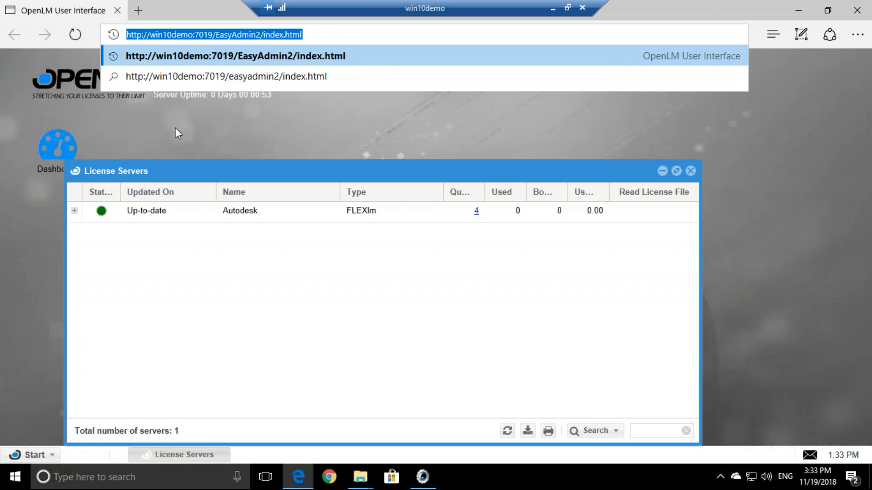
pyautogui.click(199, 125)
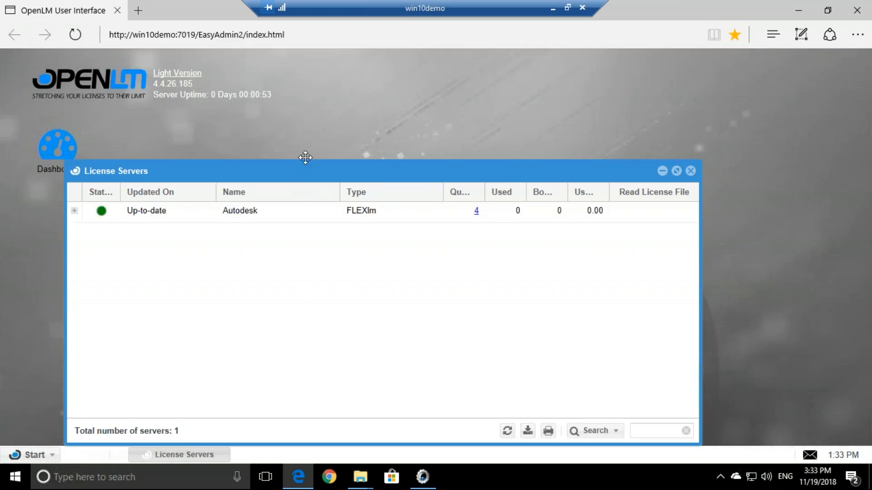
pyautogui.moveTo(305, 157); pyautogui.dragTo(324, 99)
pyautogui.click(92, 153)
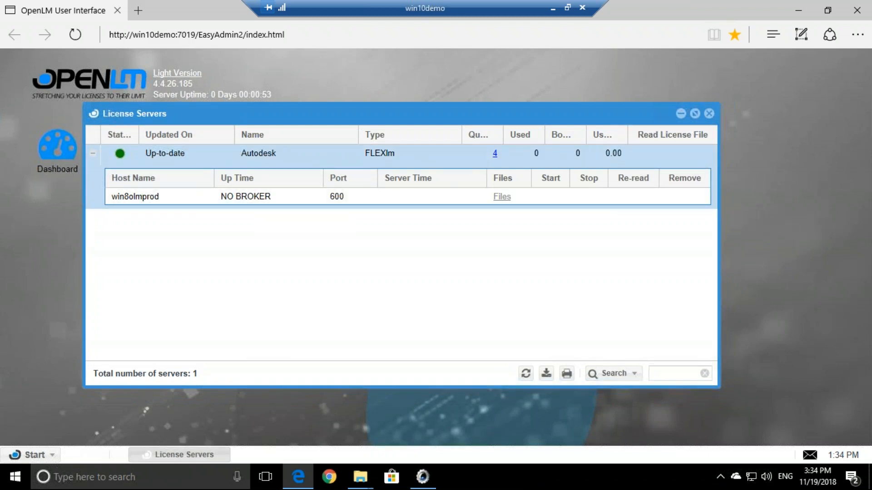
pyautogui.click(93, 156)
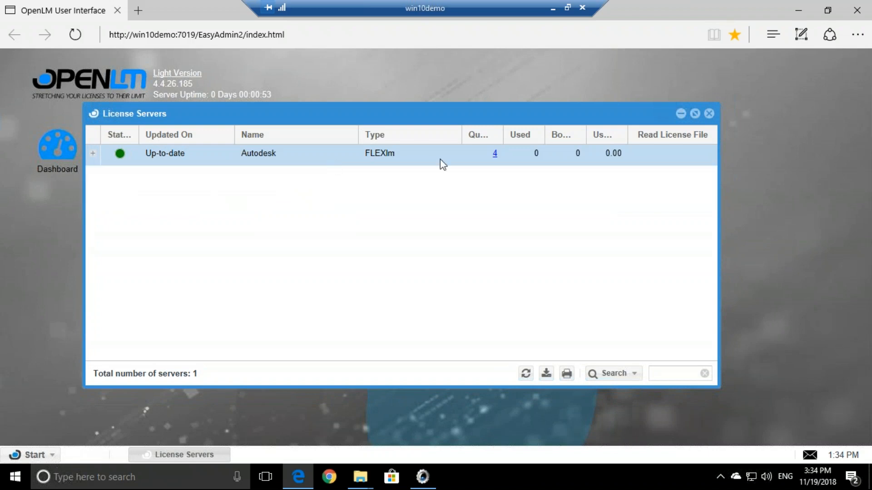